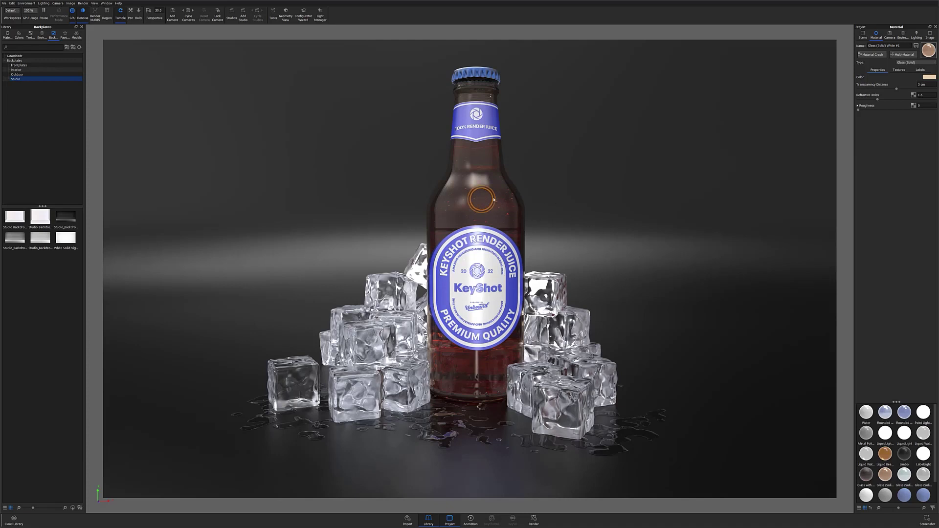
Step: Open the bottle material's node graph and switch the viewport to Camera 3
left_click(872, 54)
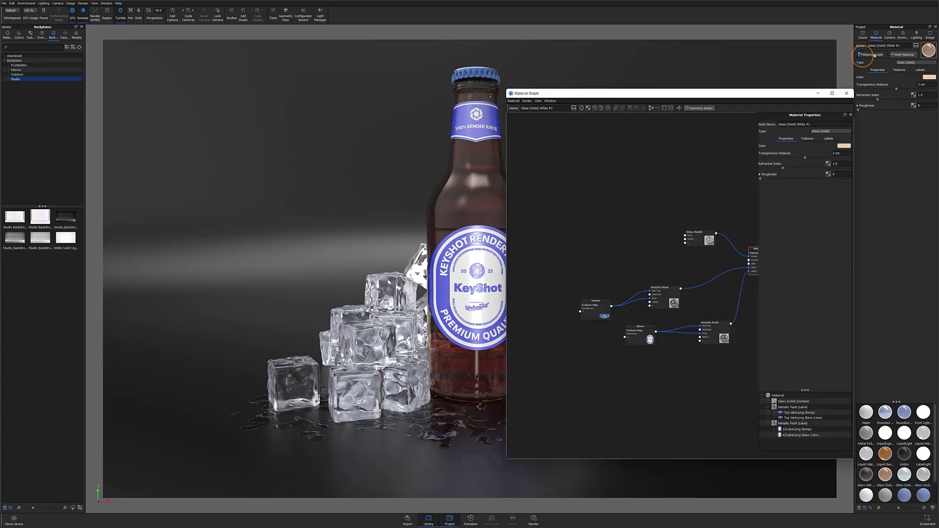
left_click(891, 35)
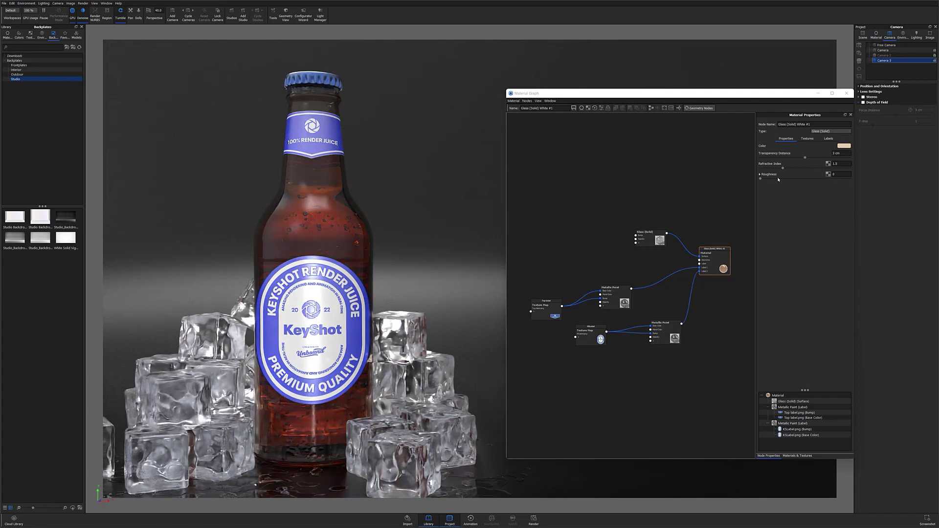
left_click(825, 132)
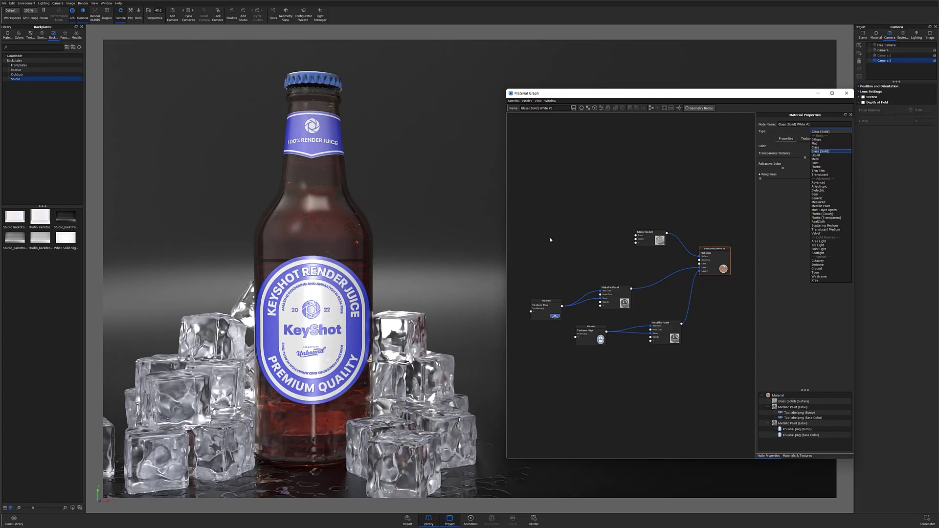
left_click(632, 242)
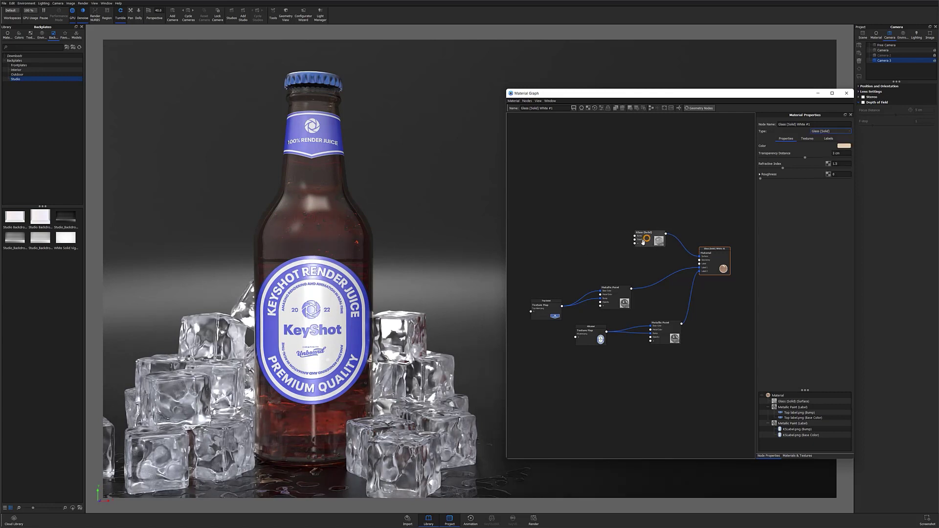
Step: Spread out the Glass (Solid), Material, texture map and metallic paint label nodes
left_click_drag(632, 242, 629, 228)
left_click_drag(717, 268, 728, 258)
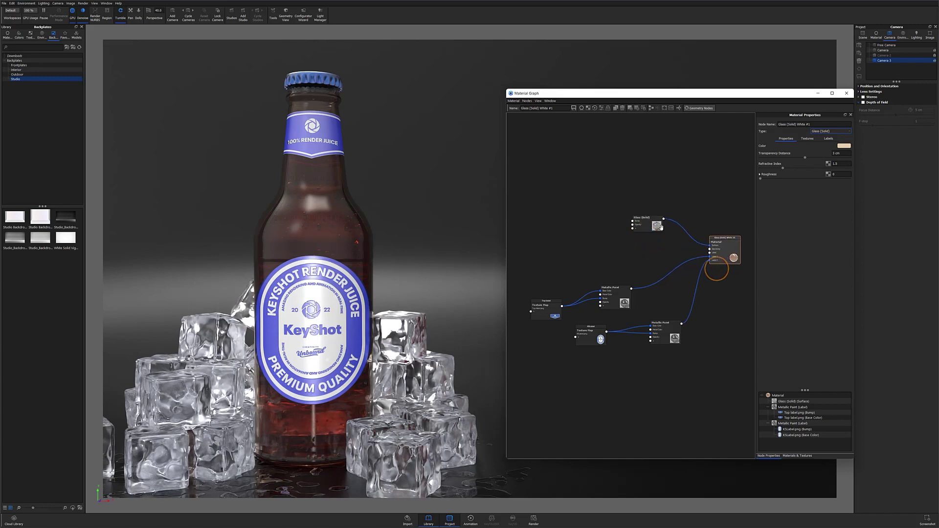
left_click_drag(650, 221, 667, 224)
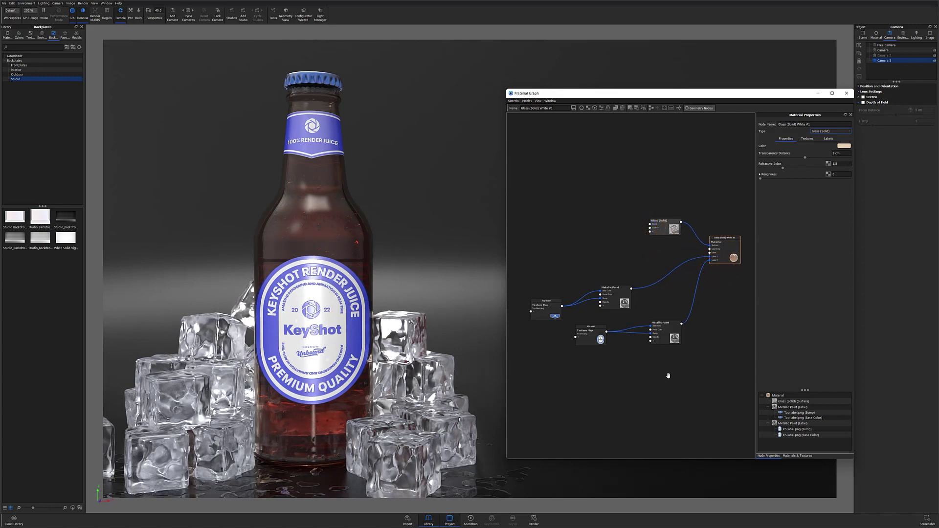
mouse_move(668, 375)
left_mouse_down()
mouse_move(579, 310)
mouse_move(528, 289)
left_mouse_up()
left_click_drag(610, 297, 652, 306)
left_click_drag(704, 385, 632, 322)
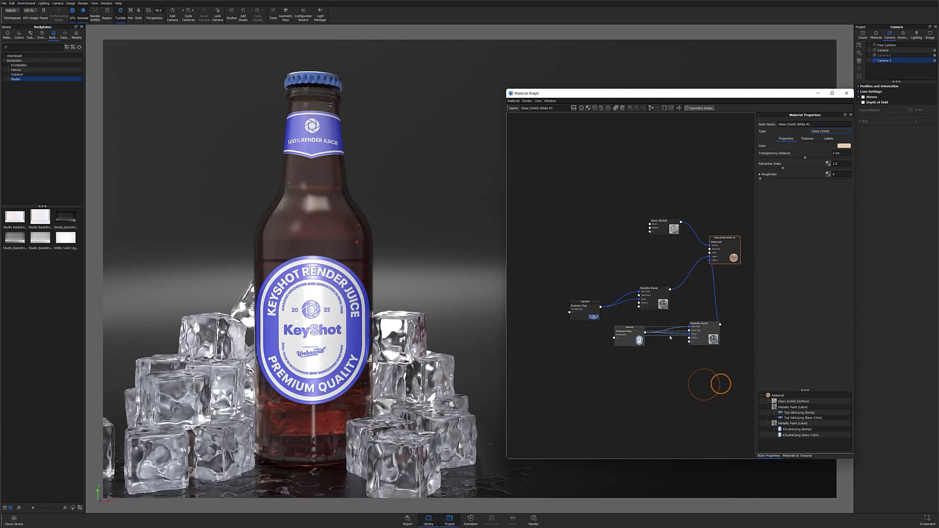
left_click_drag(700, 337, 671, 341)
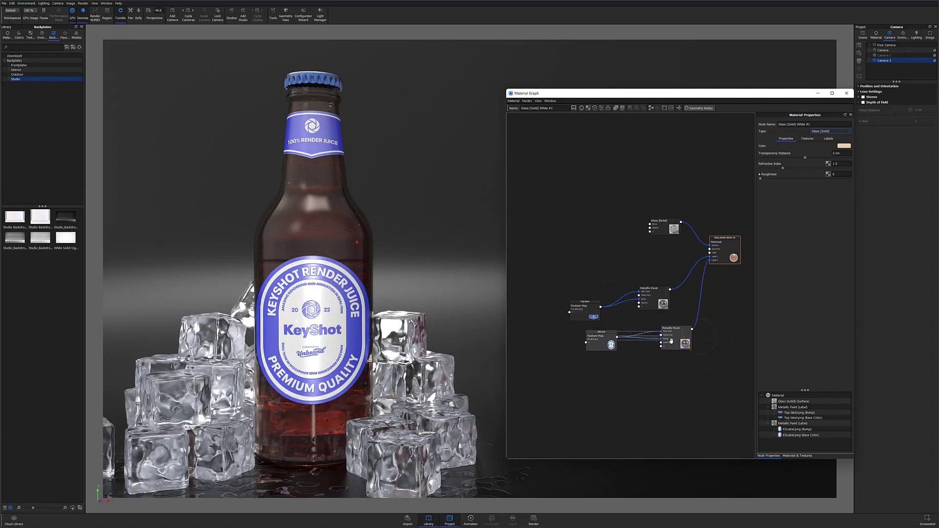
Step: Add a Spots texture node and preview it alone on the bottle
right_click(577, 228)
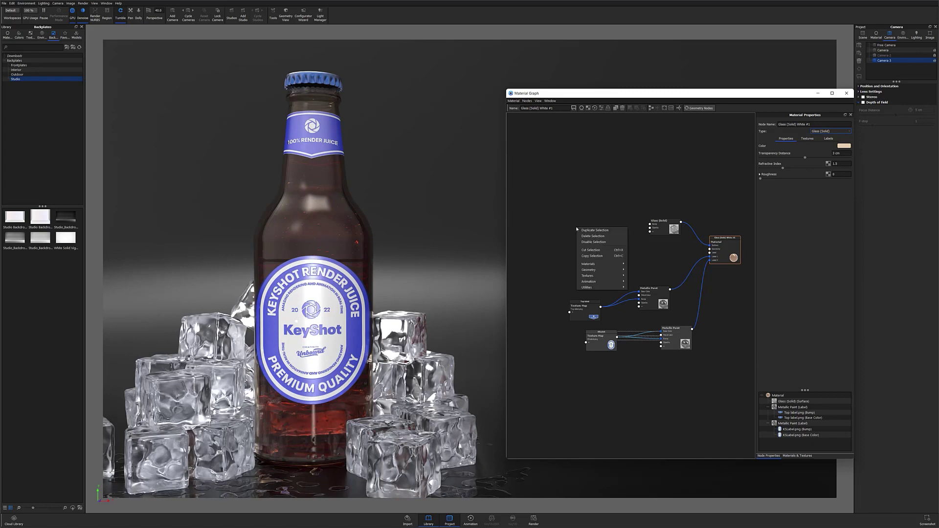
mouse_move(581, 278)
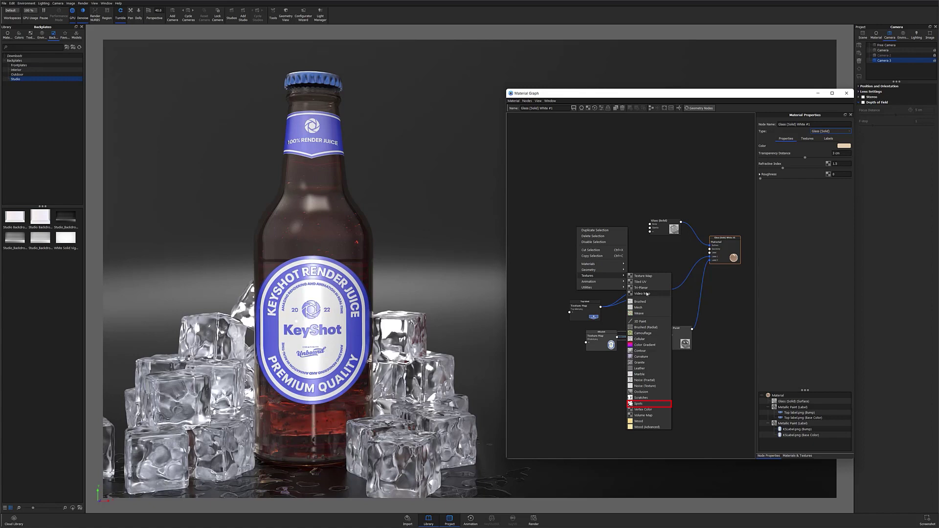
left_click(639, 404)
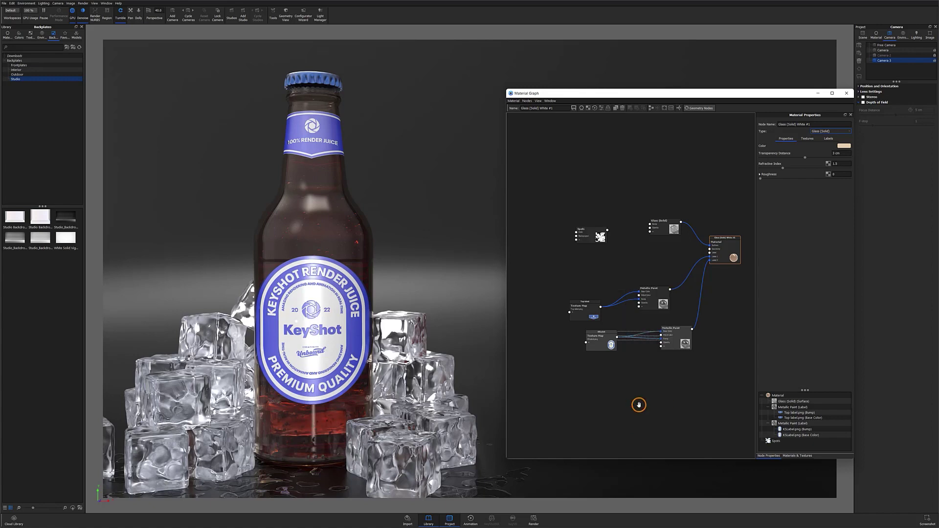
double_click(604, 237)
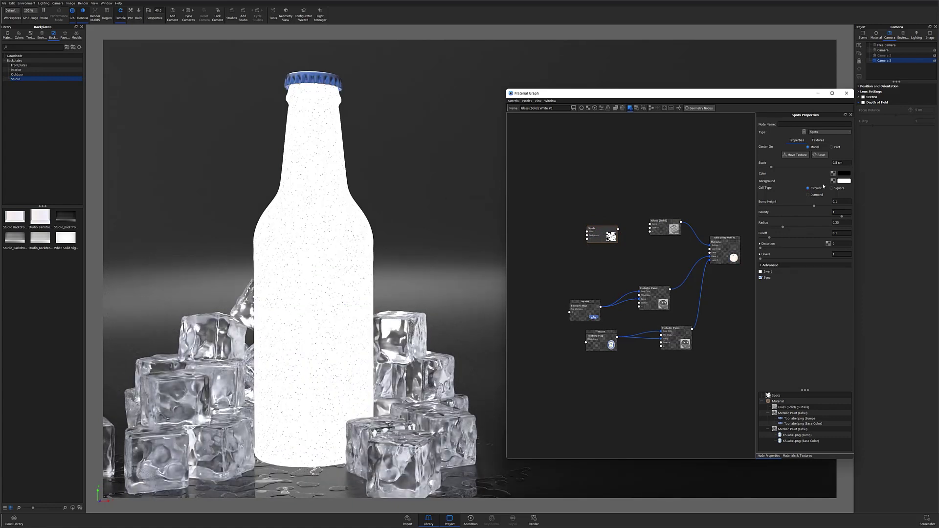
Step: Set the Spots scale to 2 cm, enlarge the spots, and wire its output into Glass (Solid)
left_click(842, 163)
type("2")
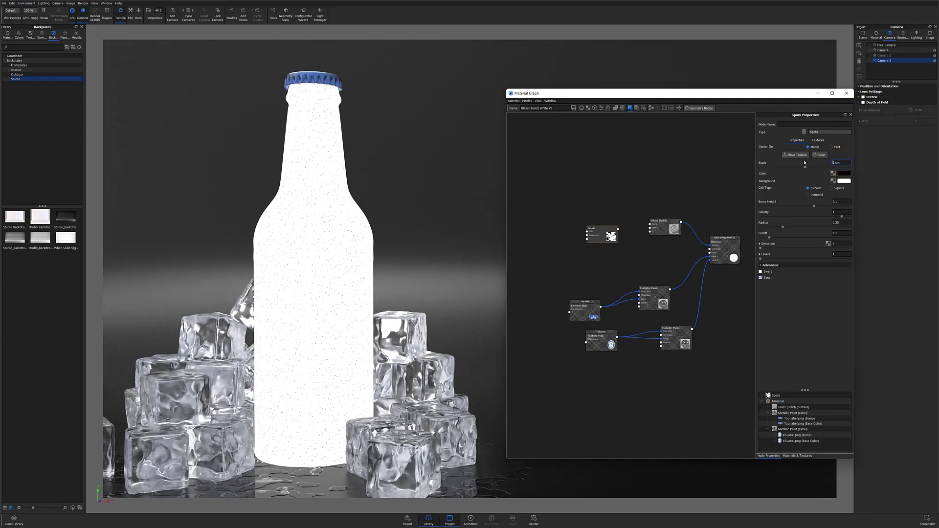
left_click_drag(783, 227, 813, 227)
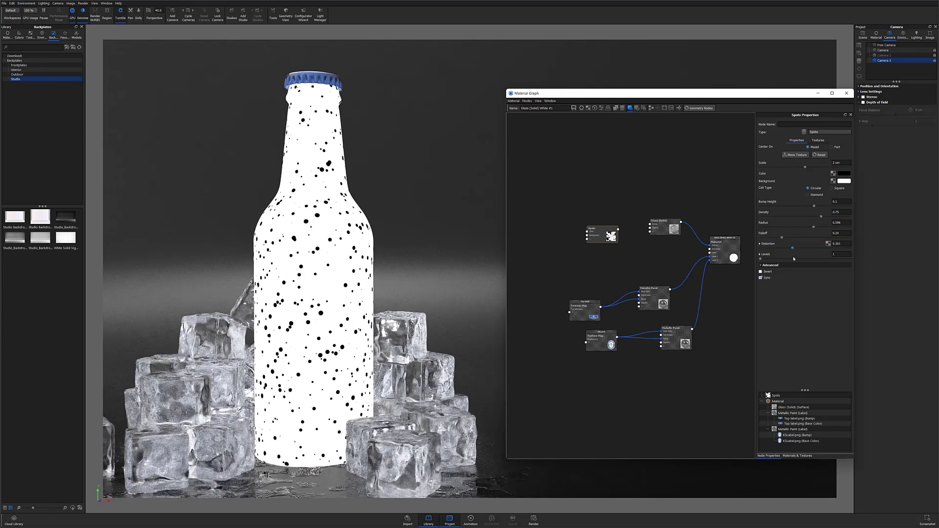
left_click_drag(814, 227, 797, 216)
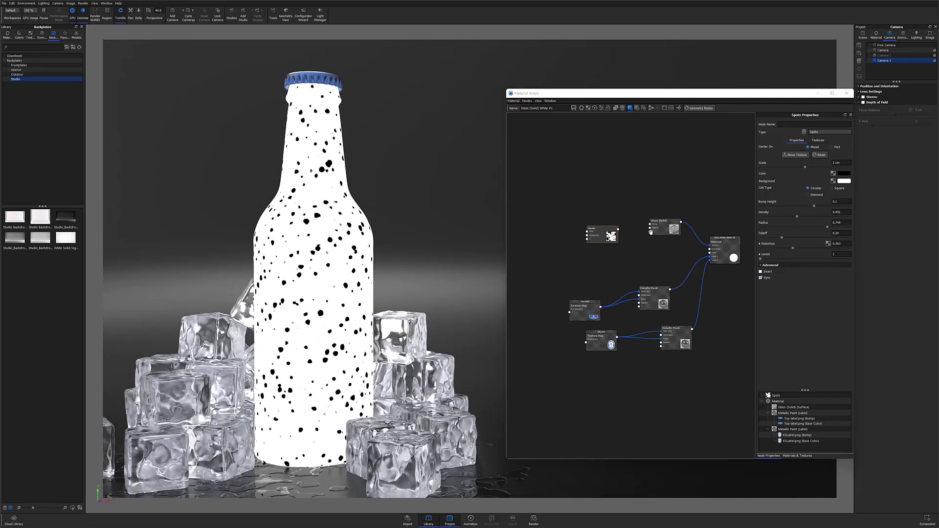
left_click_drag(617, 230, 654, 236)
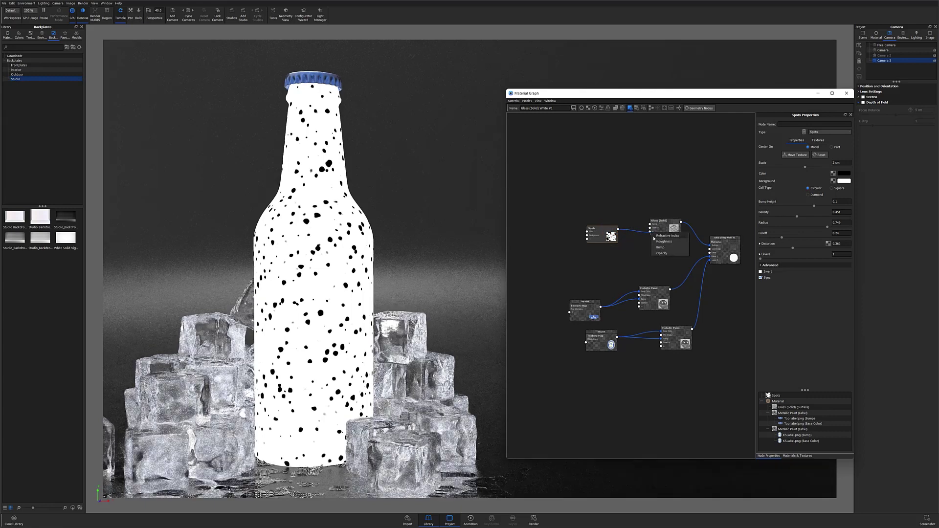
Step: Connect the Spots output to the Glass (Solid) Roughness input and view the full material again
left_click(661, 241)
left_click(606, 235)
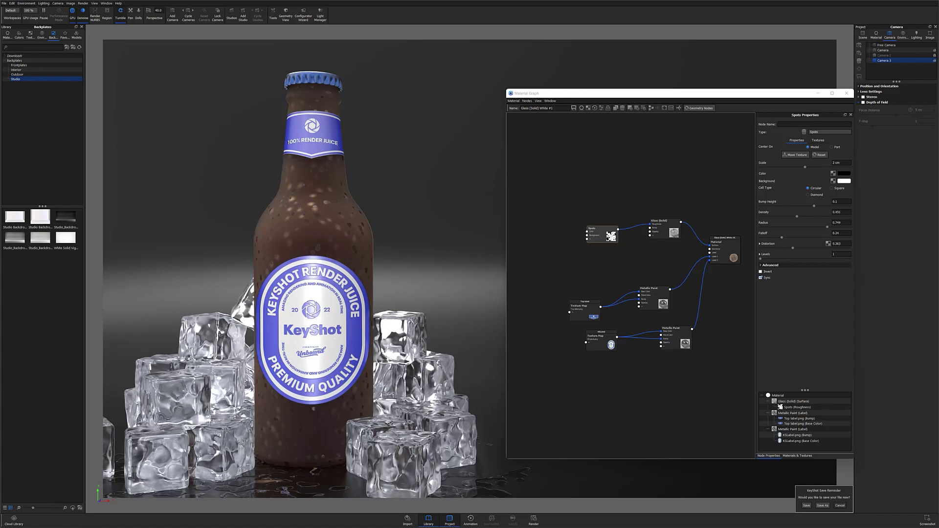
Step: Add WaterStreaks.jpeg as a texture node and connect it to the Spots Background input
left_click_drag(0, 150, 537, 233)
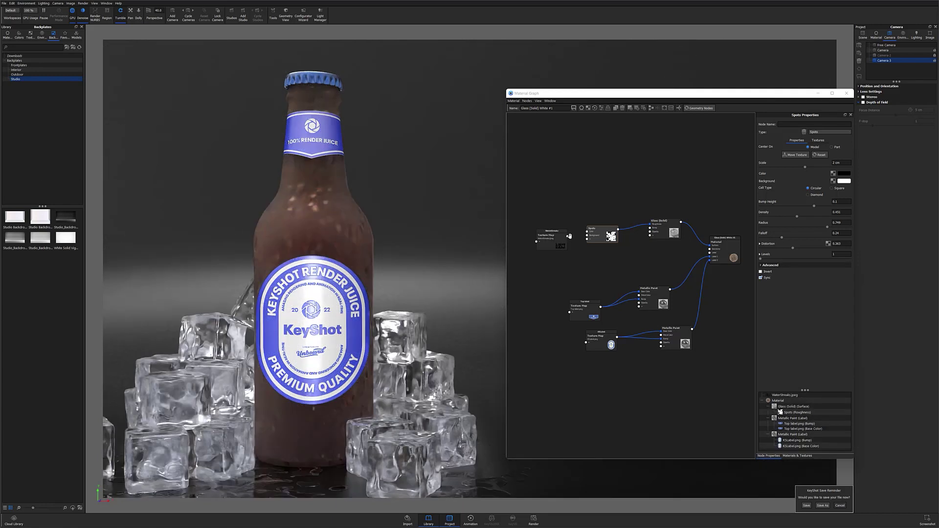
left_click_drag(567, 237, 540, 240)
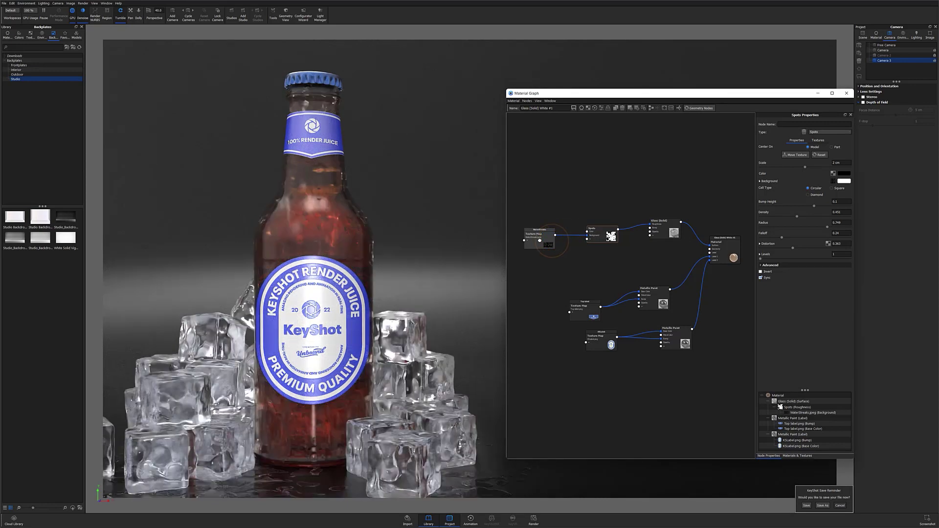
Step: Insert a Color To Number node between WaterStreaks and Spots, and arrange the nodes
right_click(566, 237)
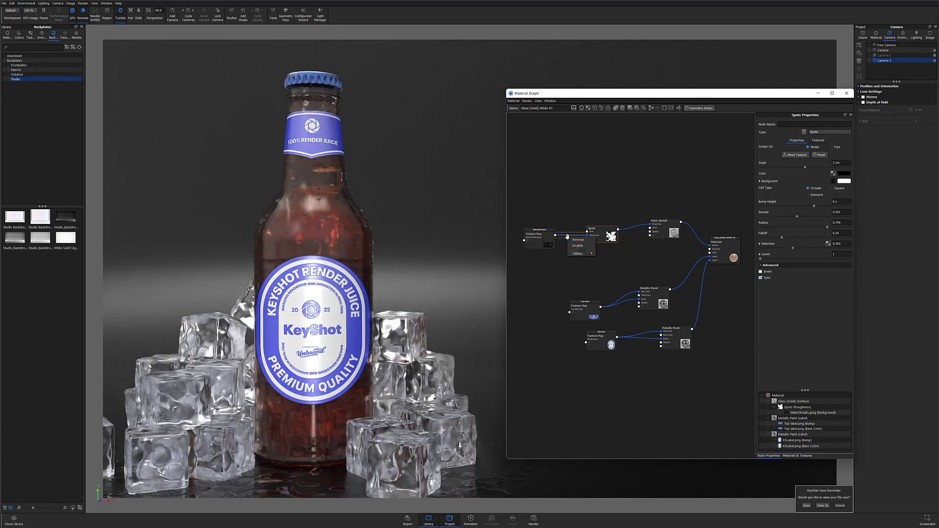
mouse_move(577, 254)
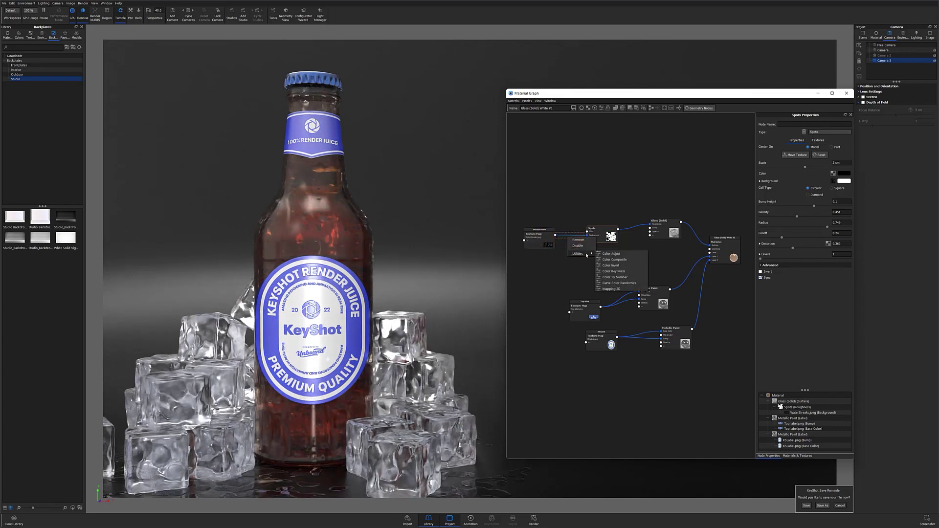
left_click(612, 277)
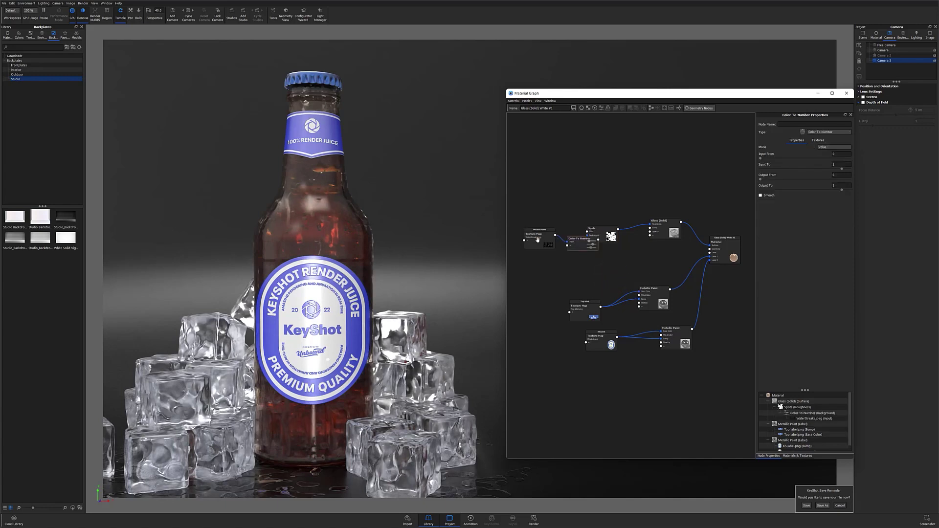
left_click_drag(537, 240, 531, 264)
left_click_drag(579, 242, 560, 229)
left_click_drag(540, 263, 537, 267)
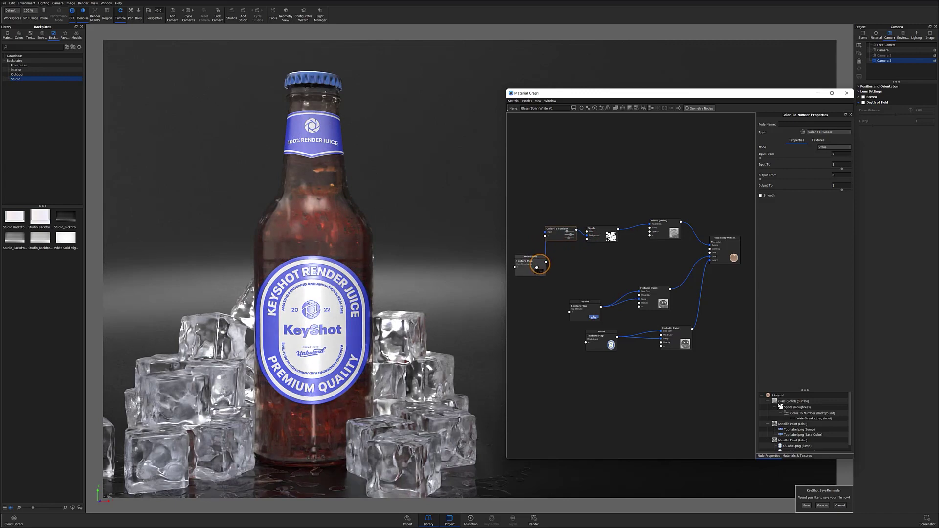
Step: Set Color To Number Output To to -2.7 and Output From to about 0.215, checking the texture preview
left_click(557, 237)
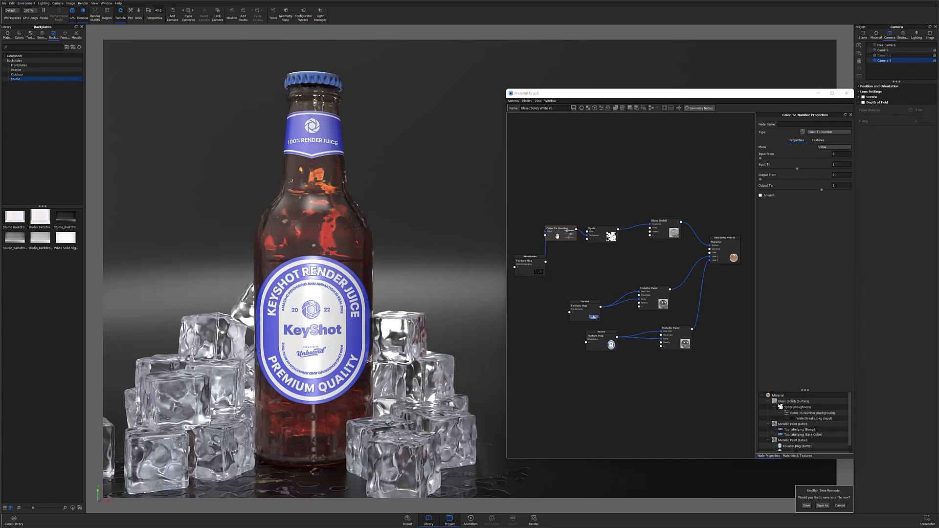
left_click(845, 184)
key("Return")
left_click_drag(760, 180, 792, 184)
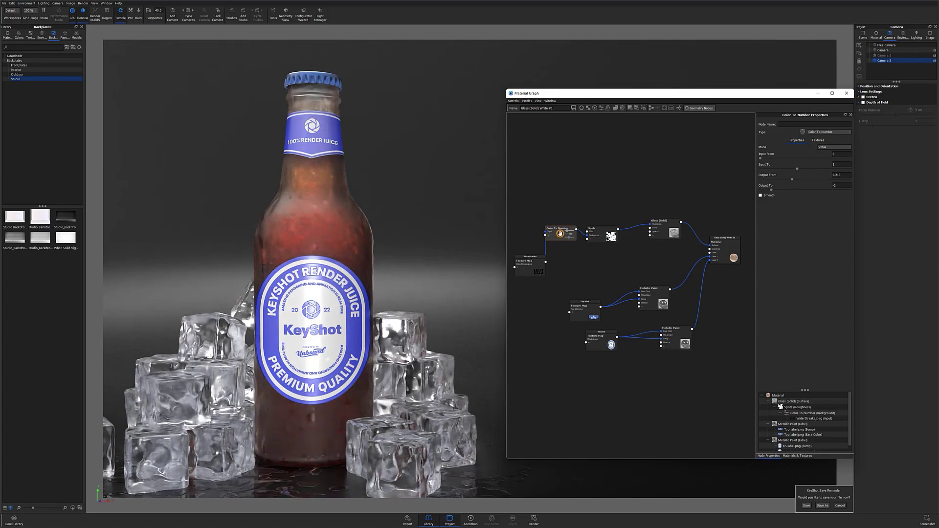
key("c")
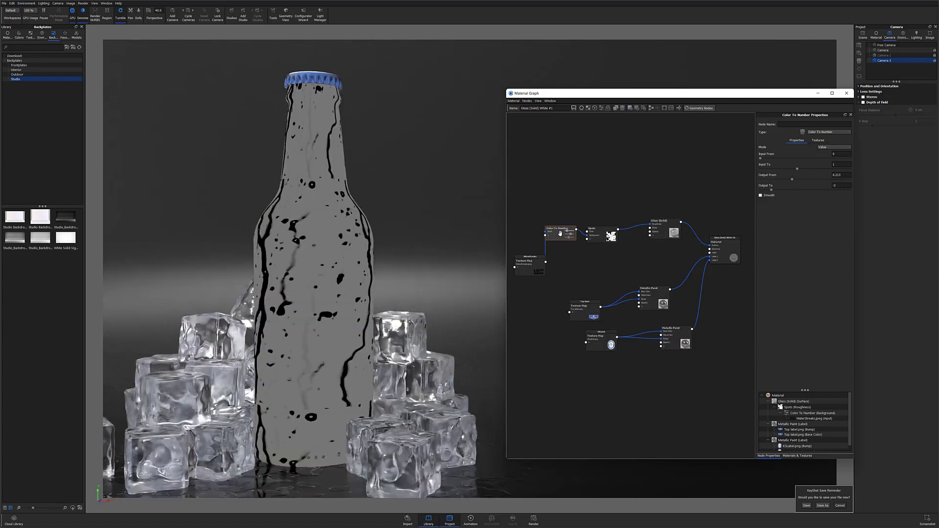
key("c")
key("c")
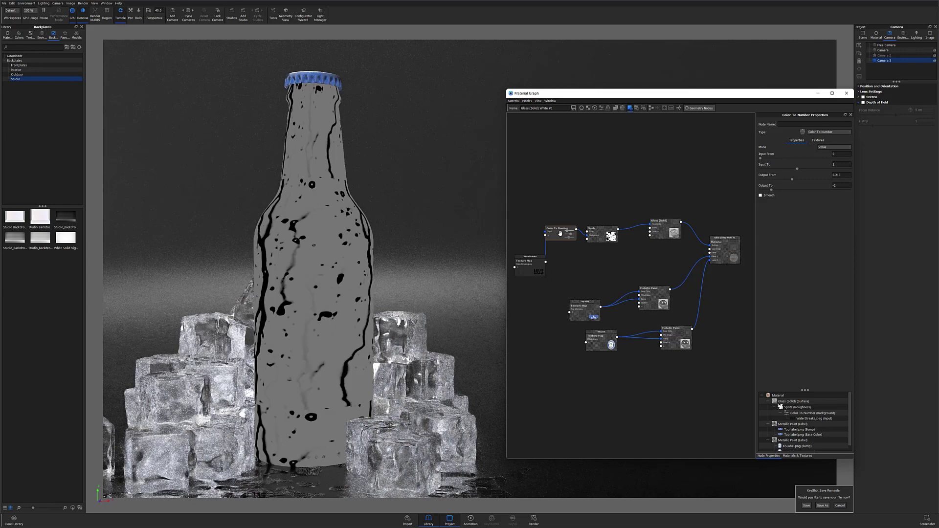
mouse_move(792, 181)
left_mouse_down()
mouse_move(774, 180)
mouse_move(830, 180)
mouse_move(766, 190)
mouse_move(787, 179)
left_mouse_up()
Step: Nudge Output From to 0.182 and shrink the Spots scale to 1.28 cm, then view the full render
left_click(566, 233)
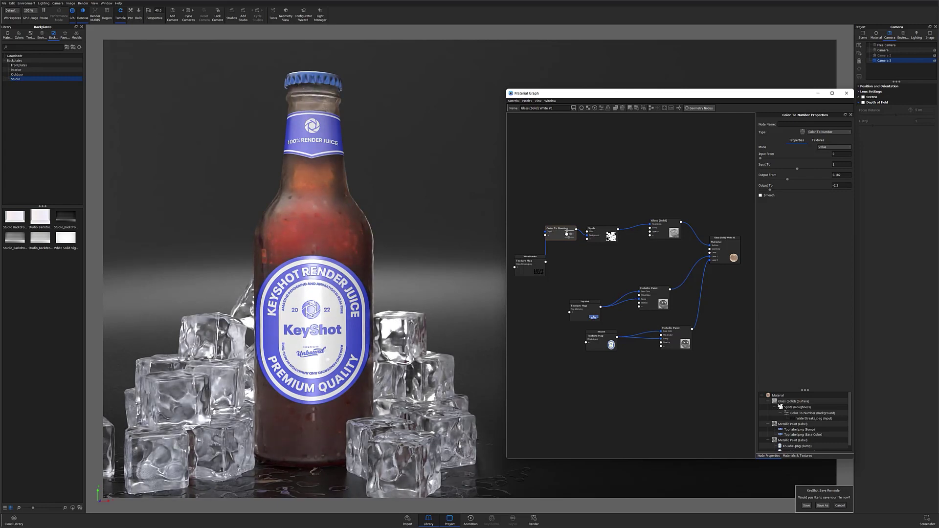
left_click(599, 233)
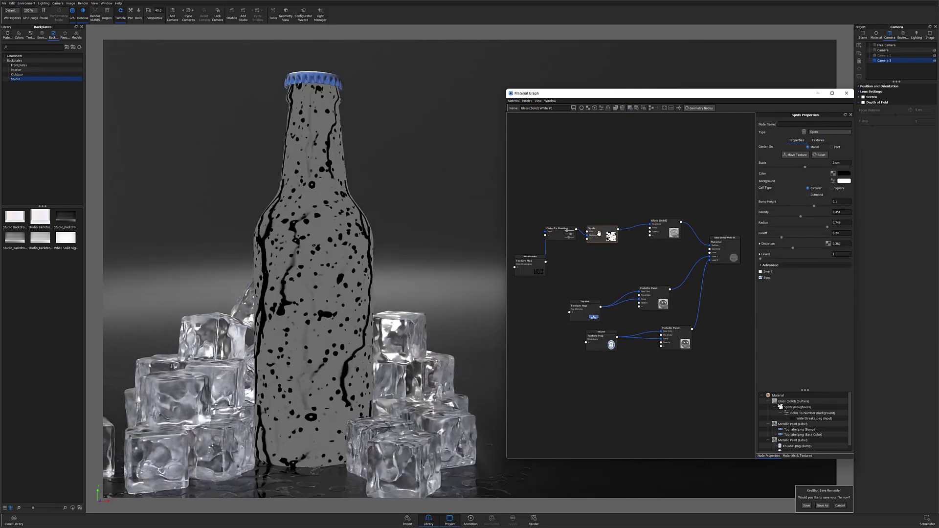
left_click(610, 237)
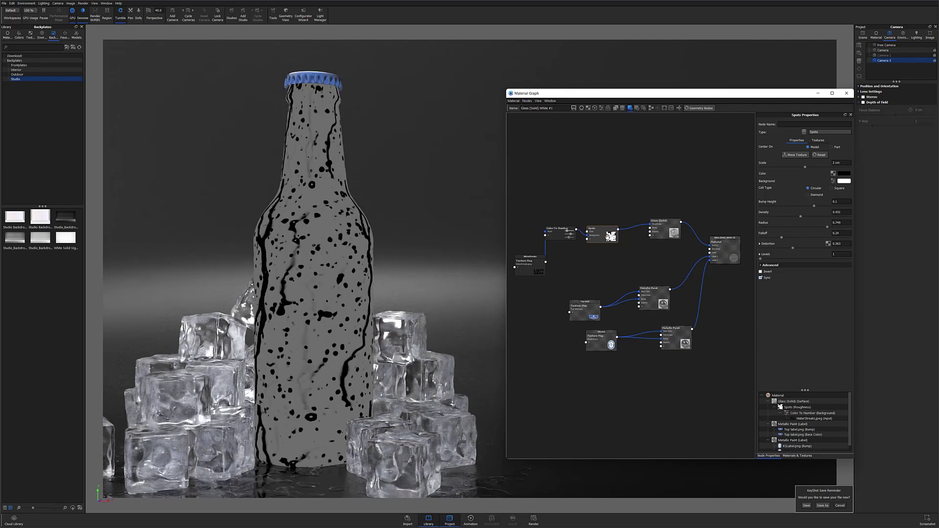
left_click_drag(804, 167, 786, 168)
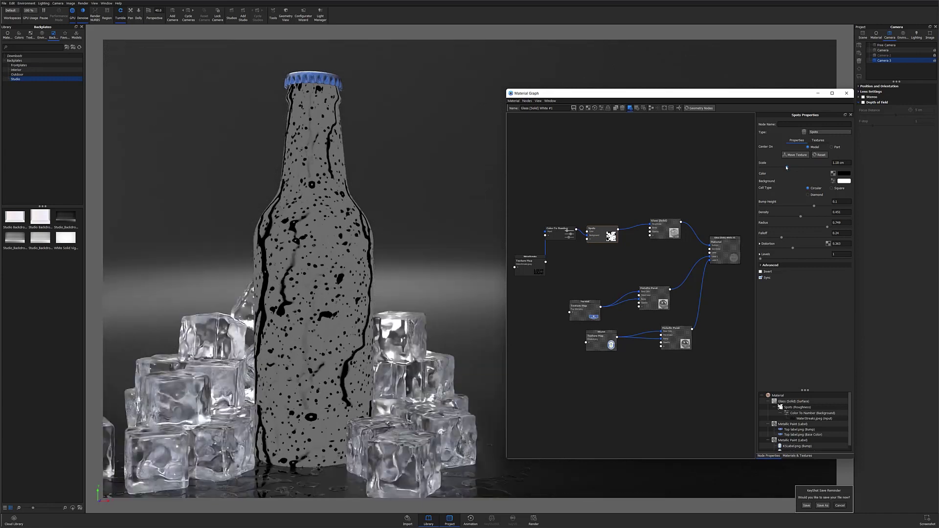
left_click(602, 233)
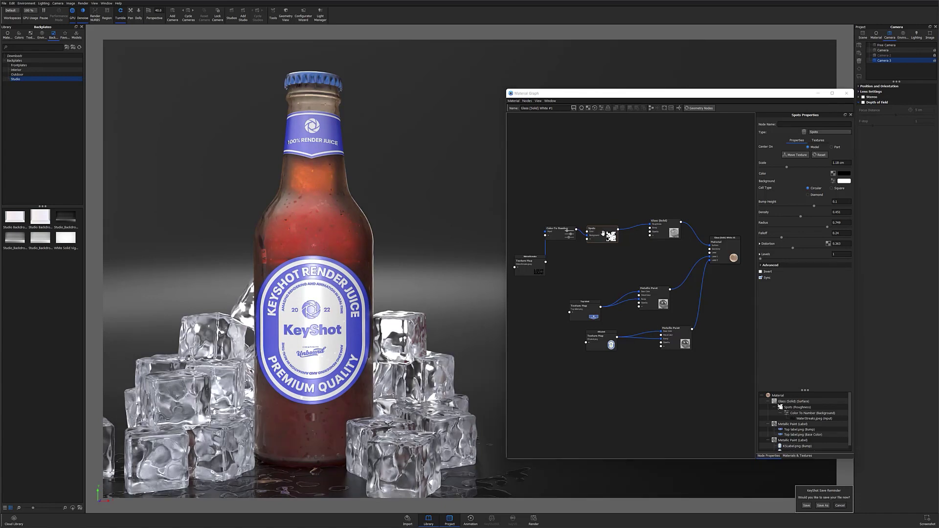
Step: Add a Displace node, wire it into the Material's Geometry input, and feed it from Spots
right_click(605, 272)
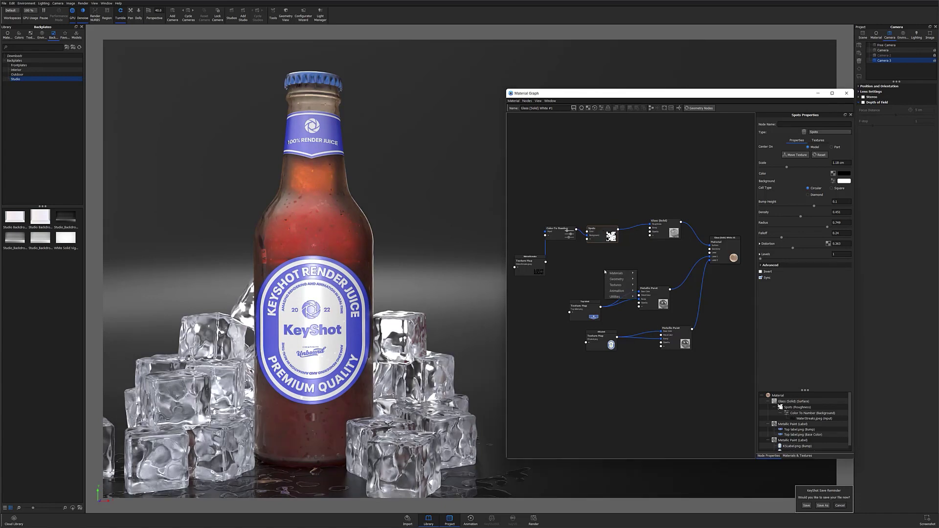
mouse_move(612, 283)
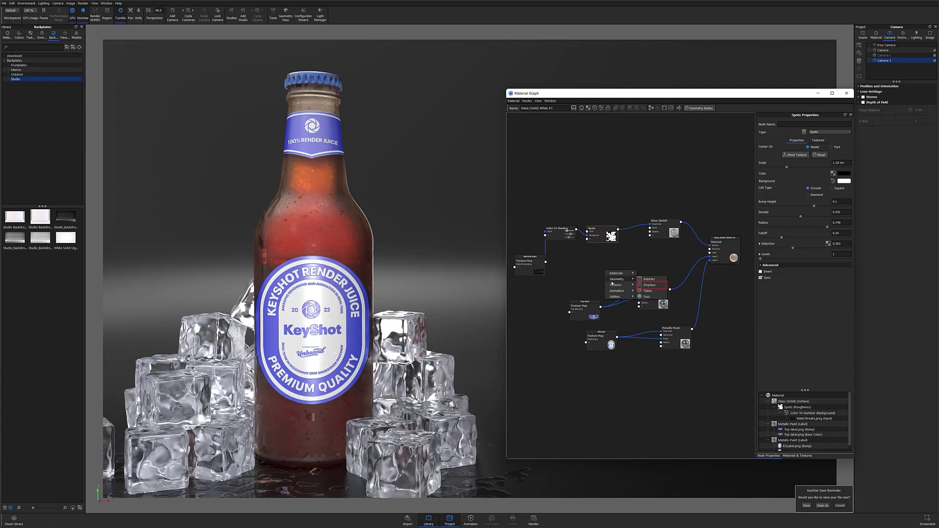
left_click(650, 285)
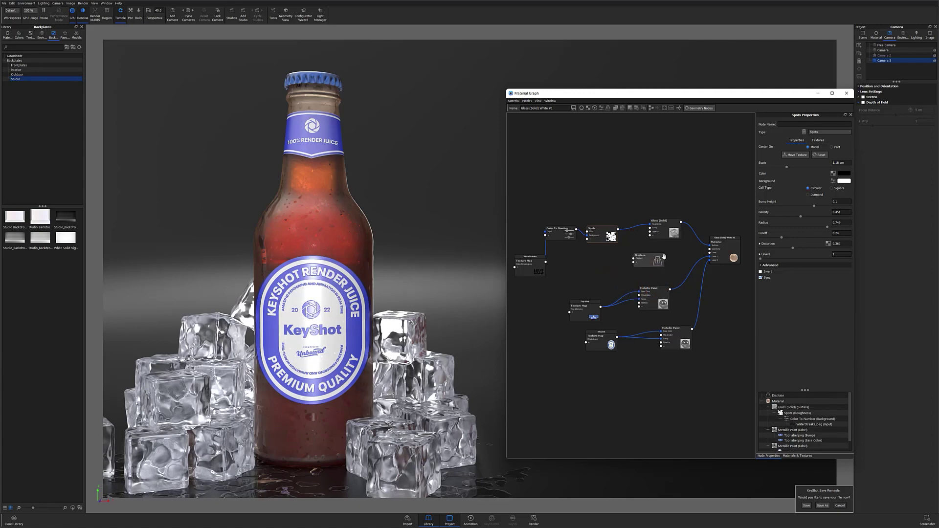
left_click_drag(665, 258, 710, 250)
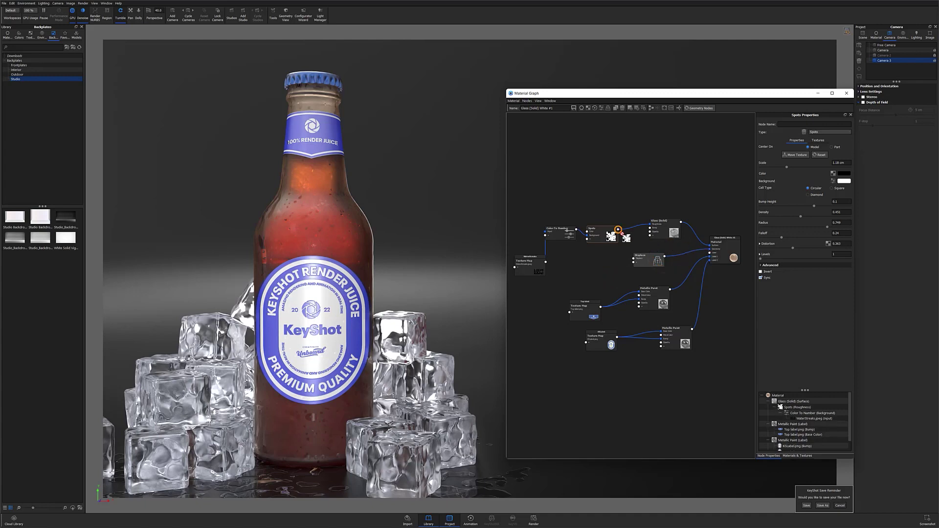
left_click_drag(622, 234, 635, 262)
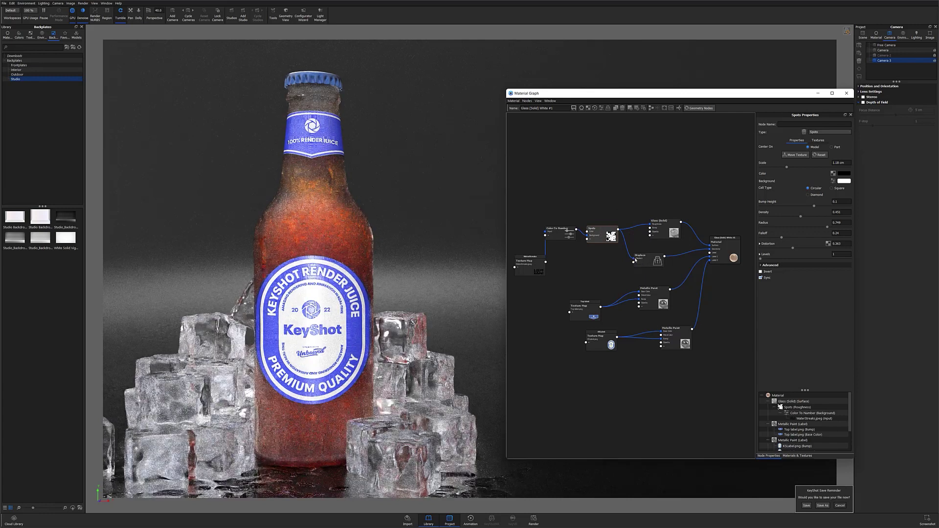
left_click(649, 259)
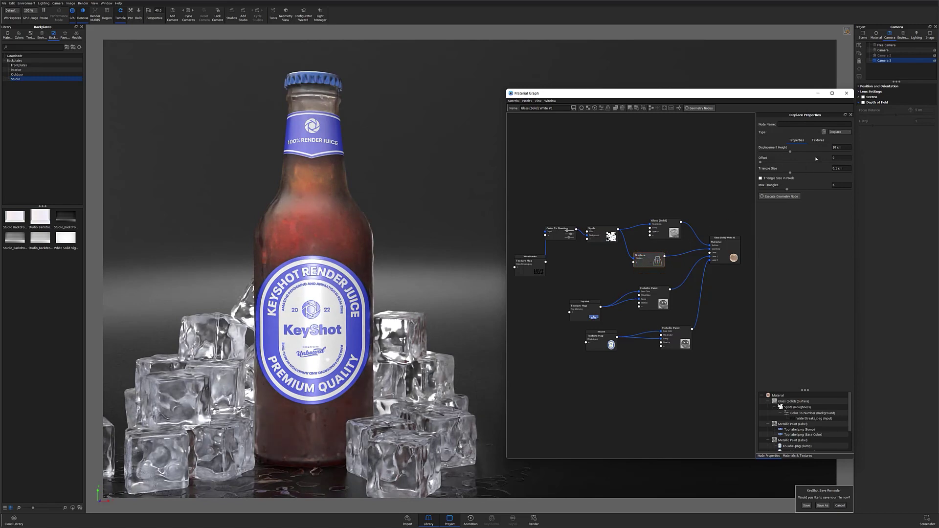
Step: Enter -0.75 cm as the Displacement Height and execute the geometry node to raise the droplets
left_click_drag(790, 152, 792, 152)
double_click(837, 147)
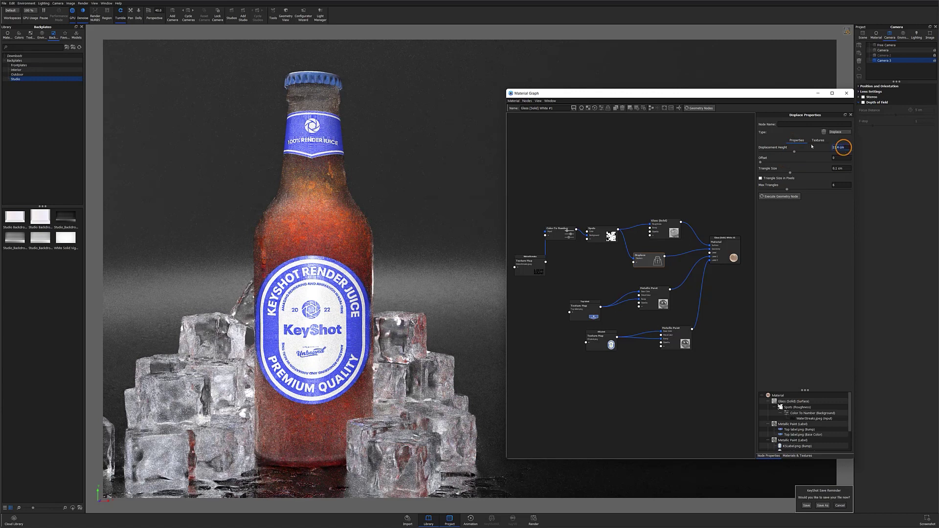
key("BackSpace")
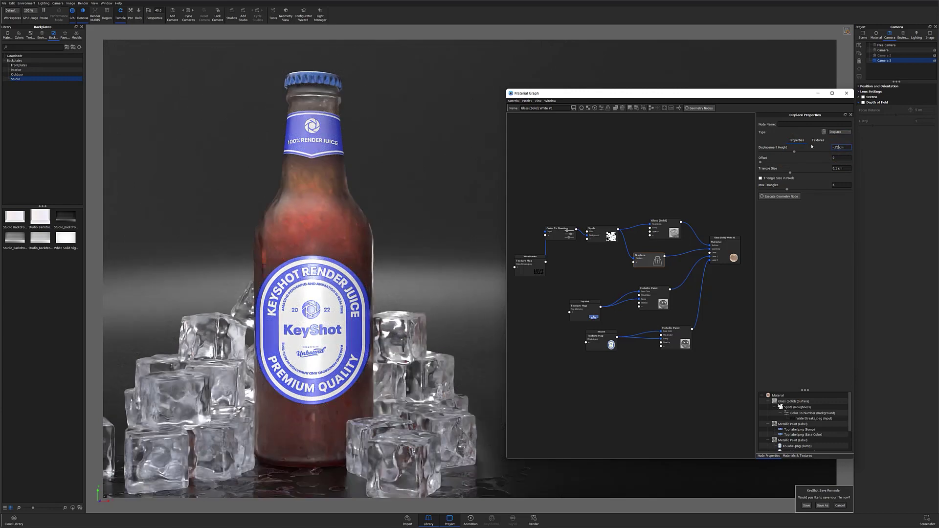
left_click(778, 197)
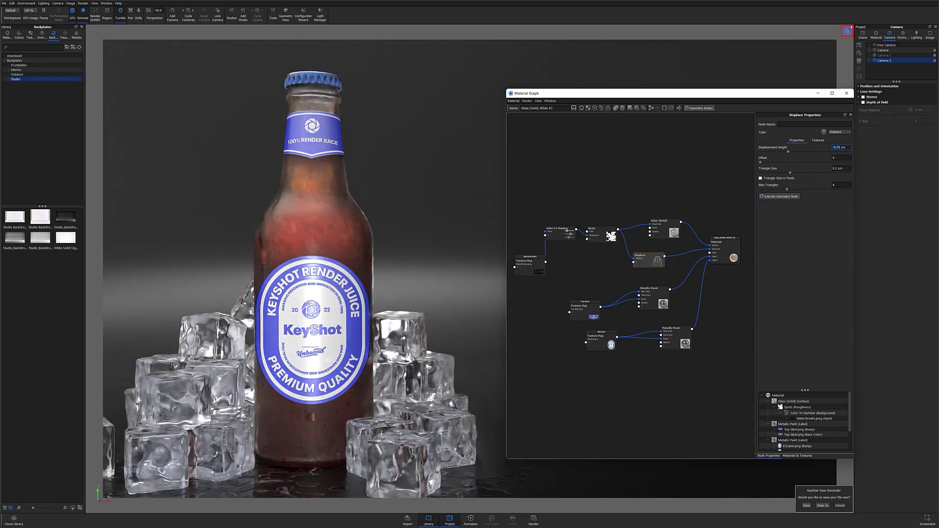
left_click(846, 31)
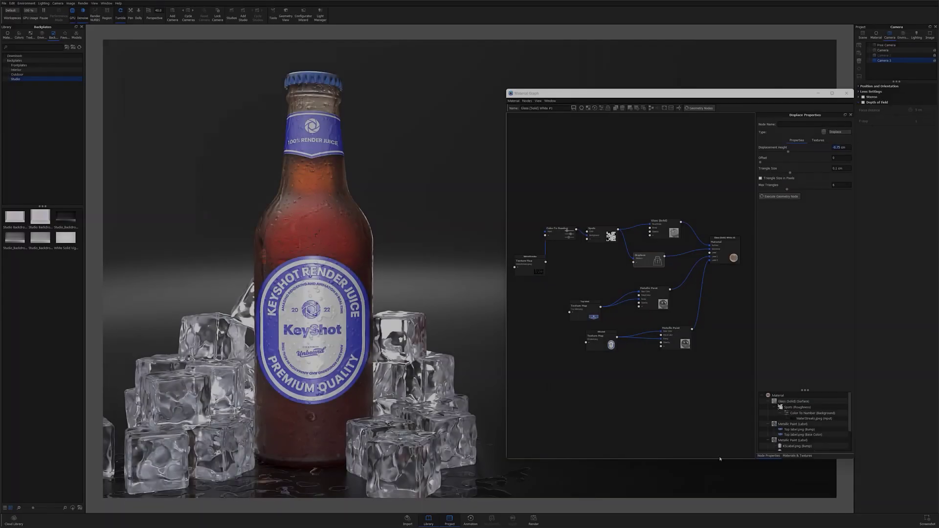
left_click(602, 237)
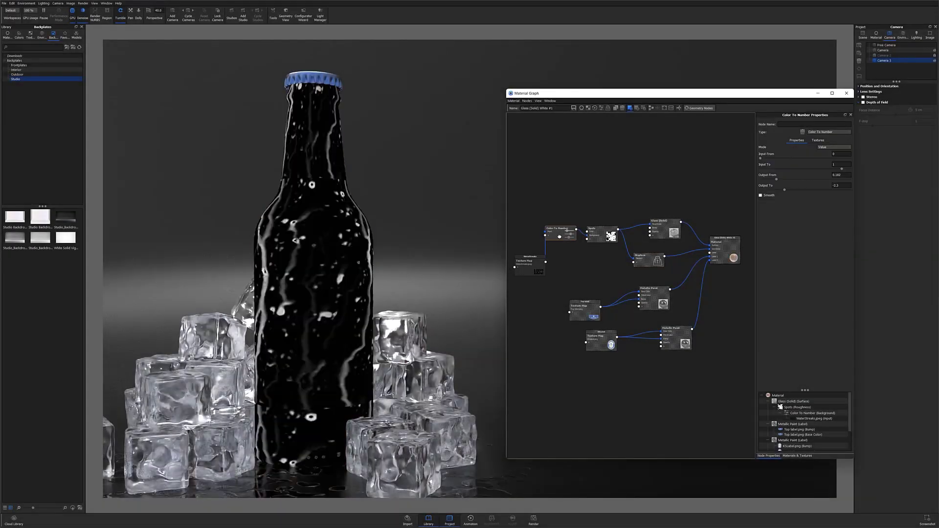